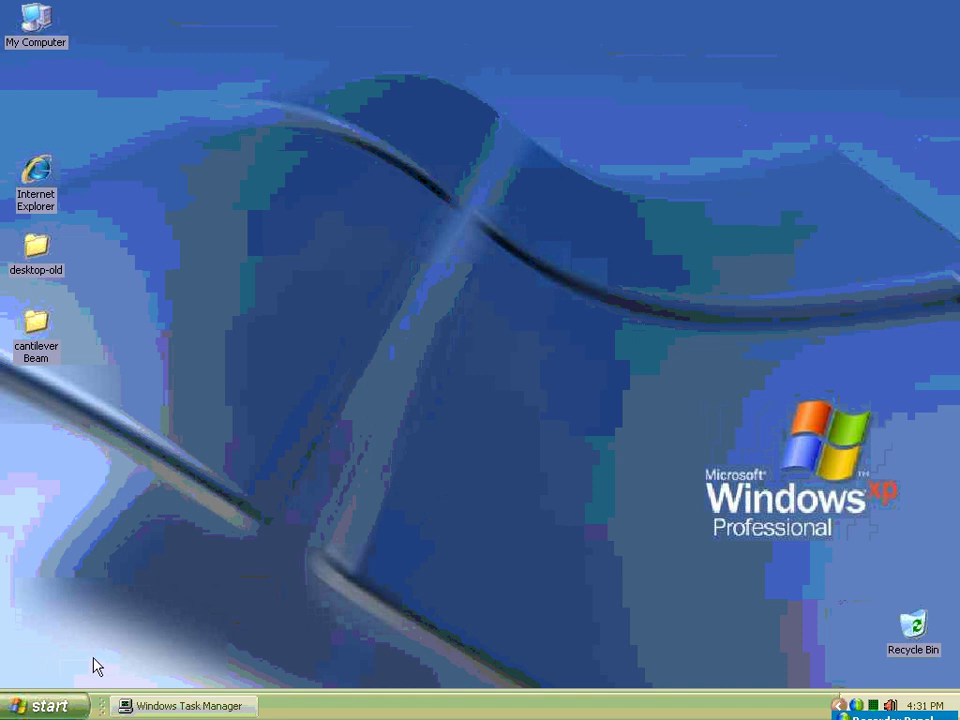
- Launch ANSYS Multiphysics 10.0 from the Windows Start menu
click(40, 705)
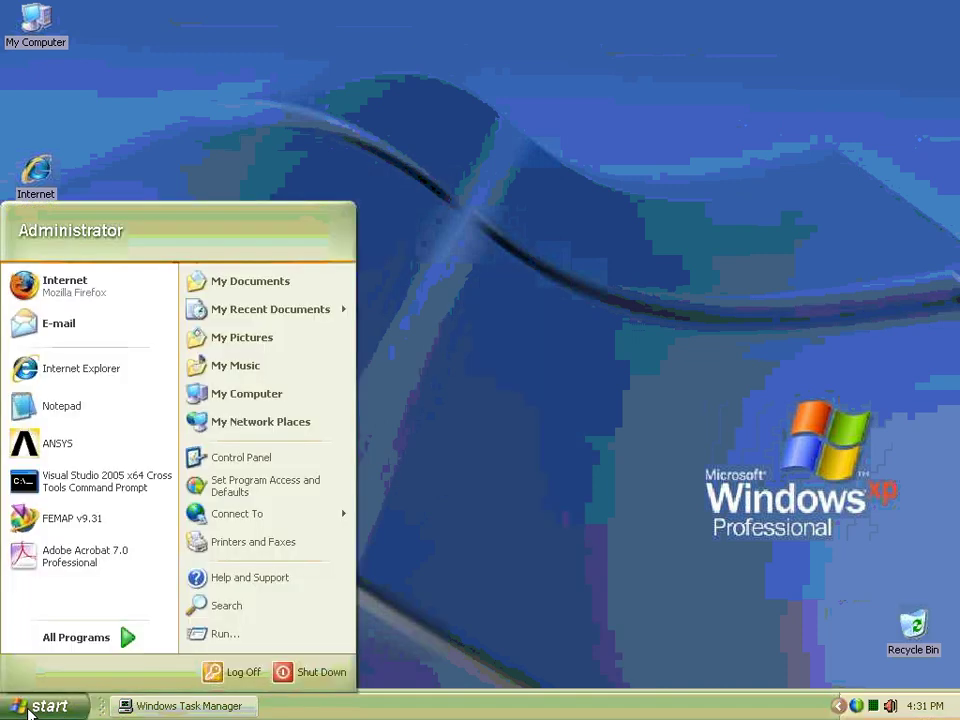
click(77, 452)
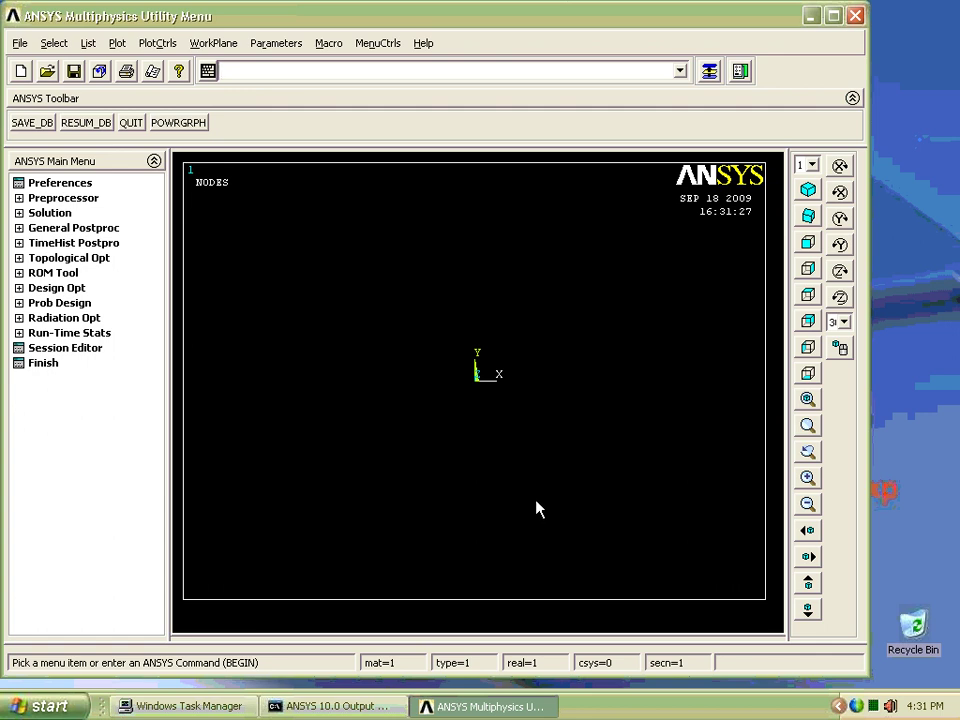
- Set the working directory to the Desktop\cantilever Beam folder
click(18, 44)
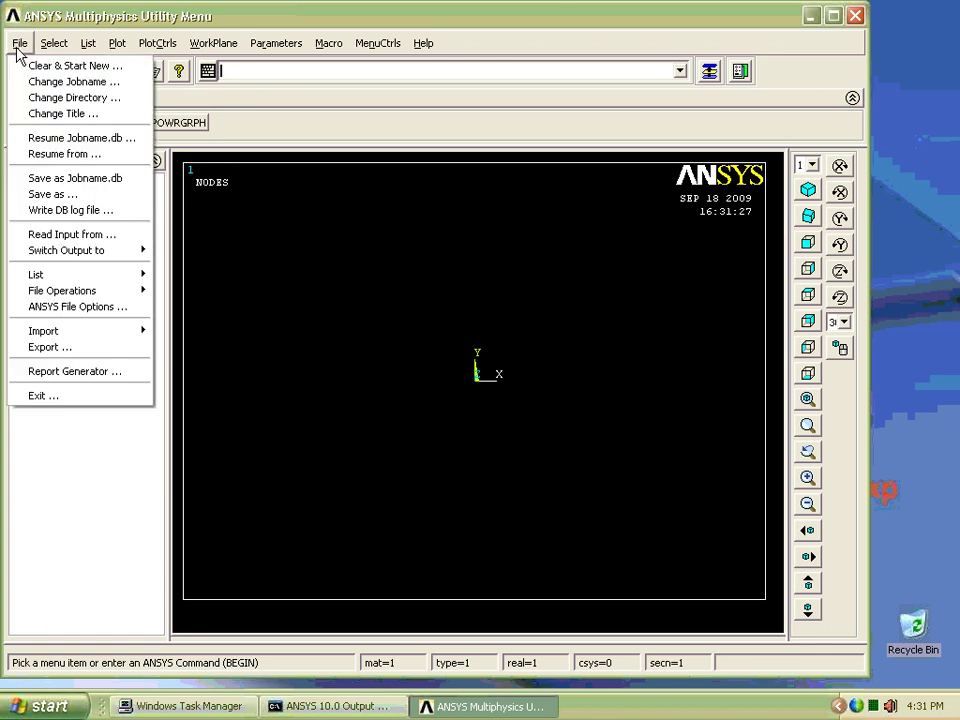
click(46, 98)
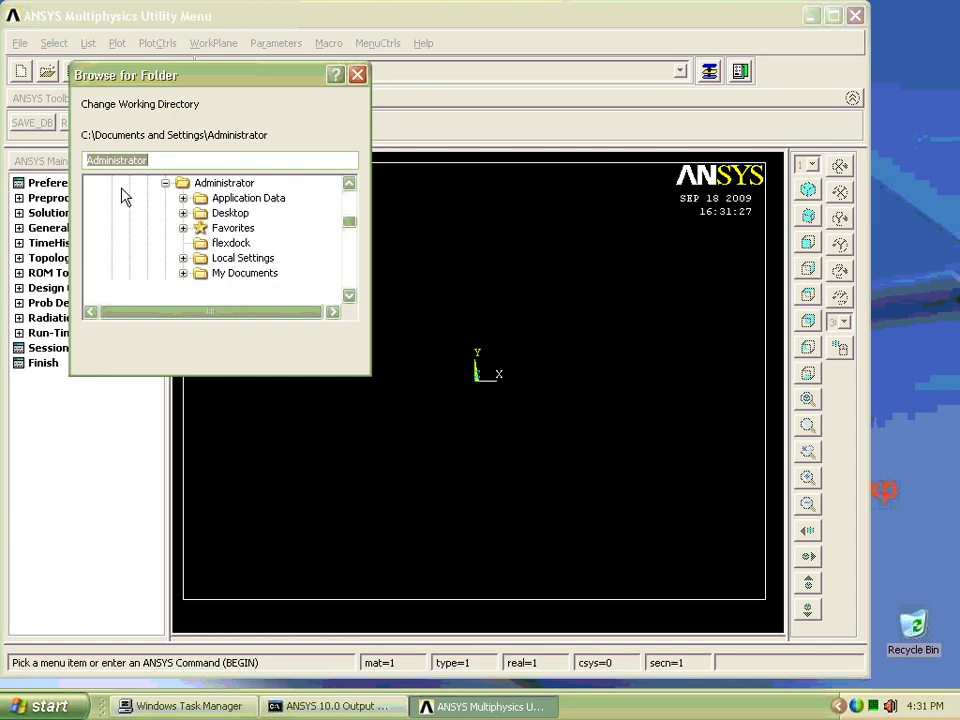
click(215, 214)
text(c)
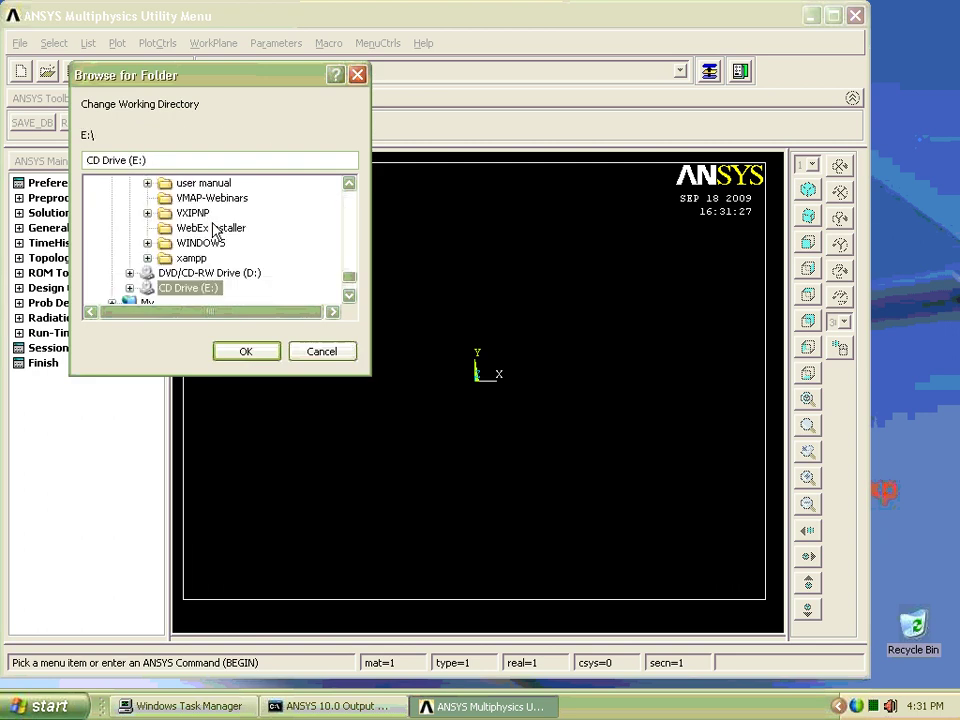
text(antilever Beam)
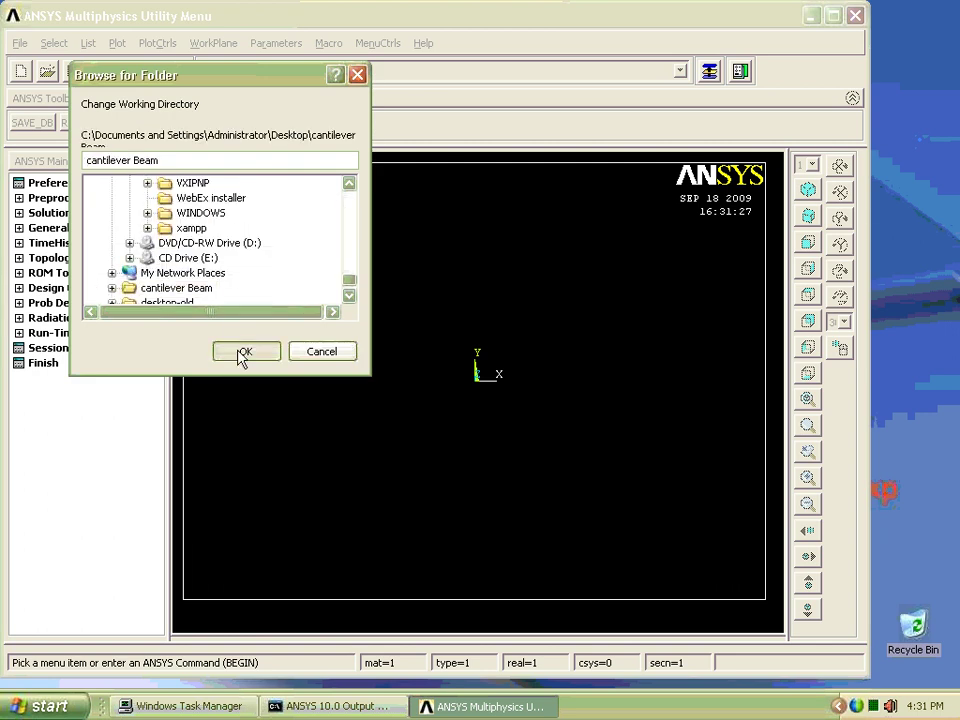
click(240, 353)
- Maximize the window and resume the file.db database with the meshed beam
click(833, 17)
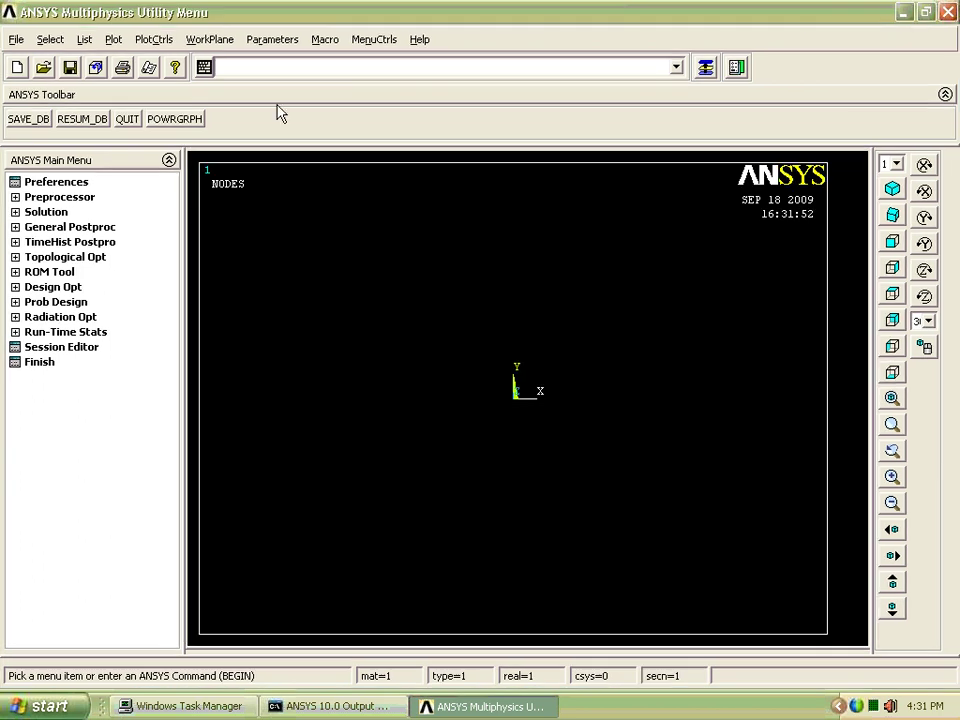
click(44, 68)
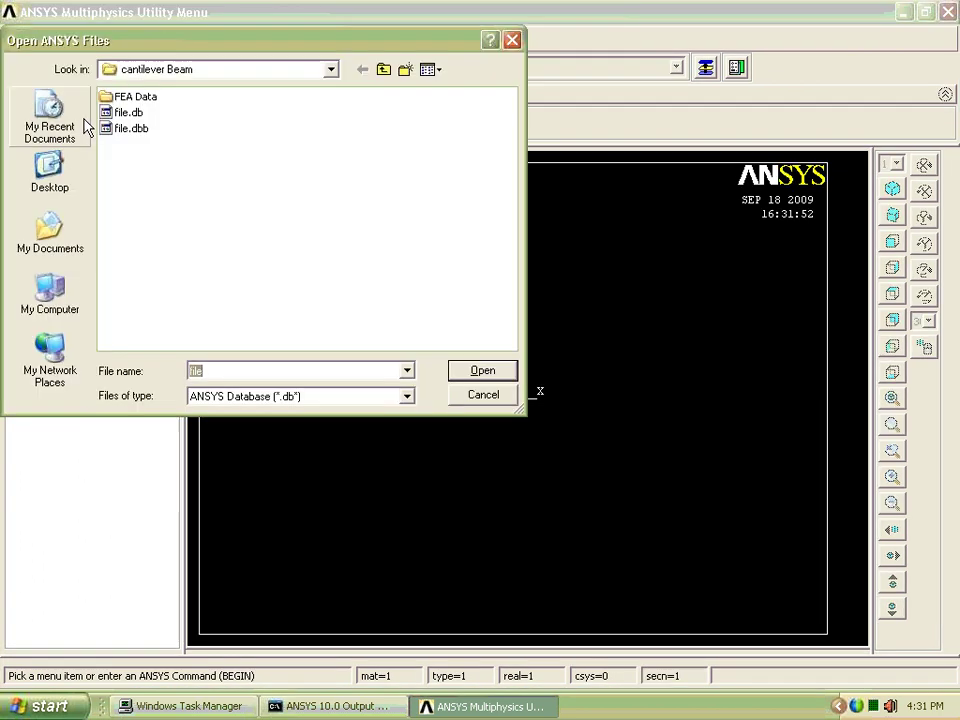
click(127, 112)
click(462, 370)
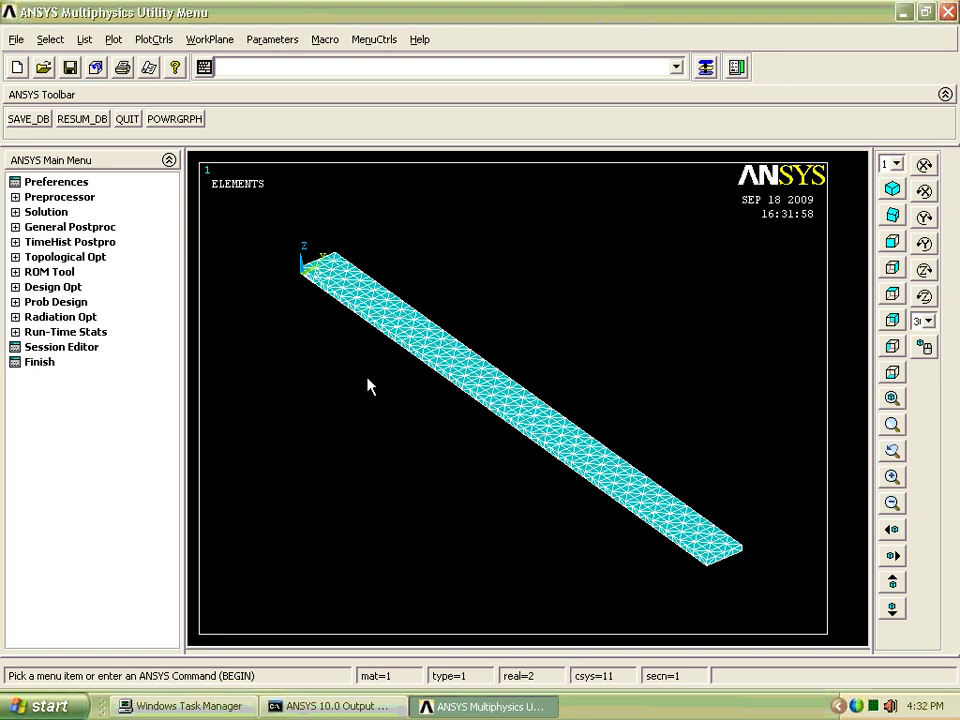
- List all nodes with coordinates only
click(83, 42)
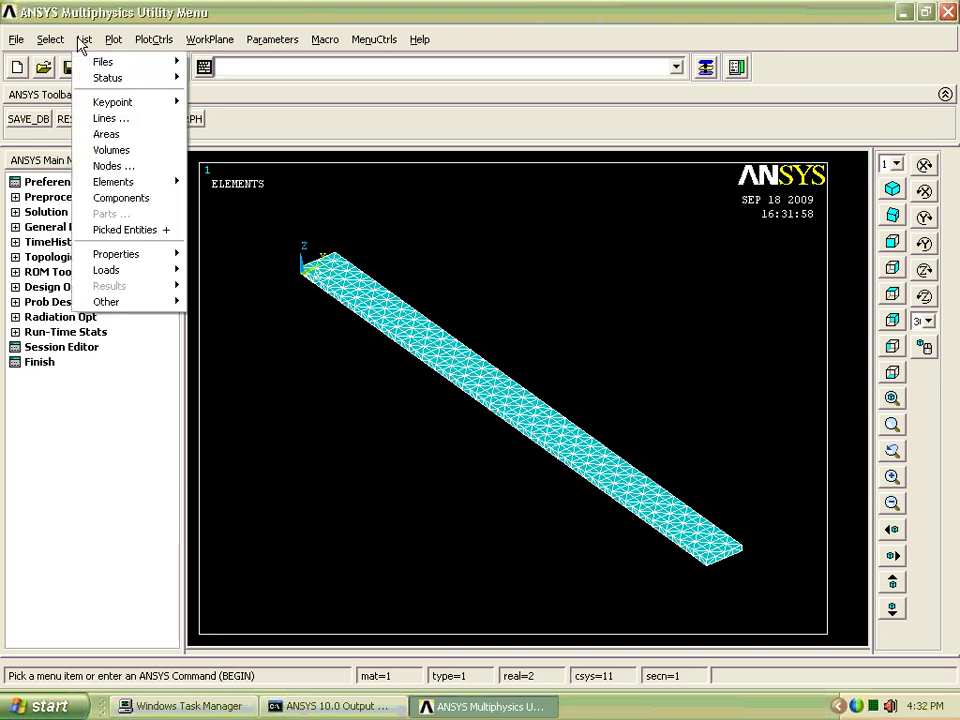
click(117, 170)
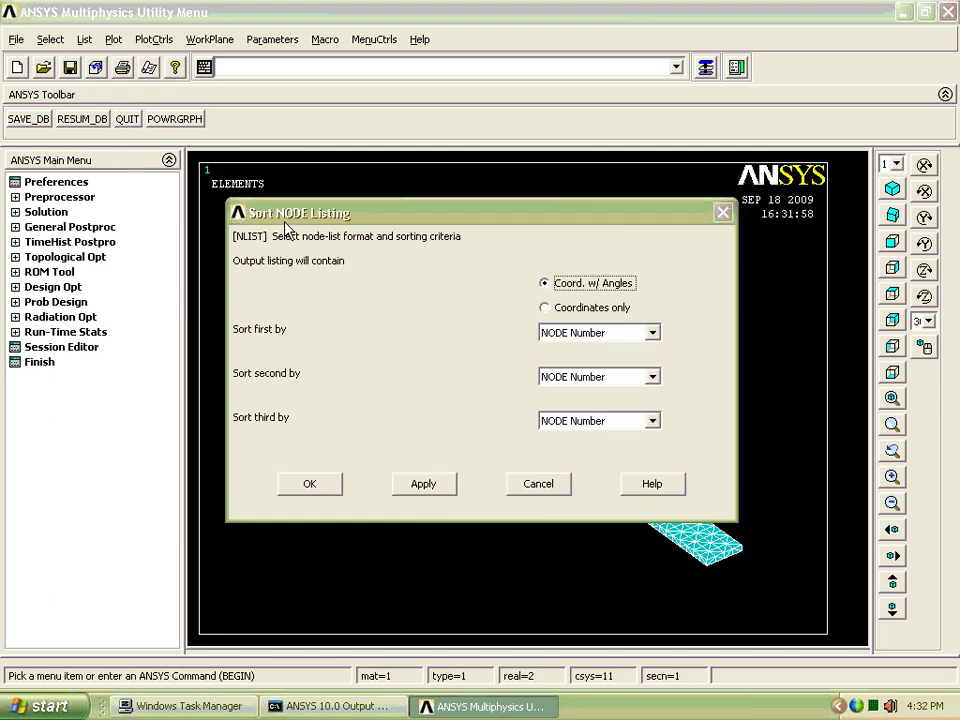
click(558, 311)
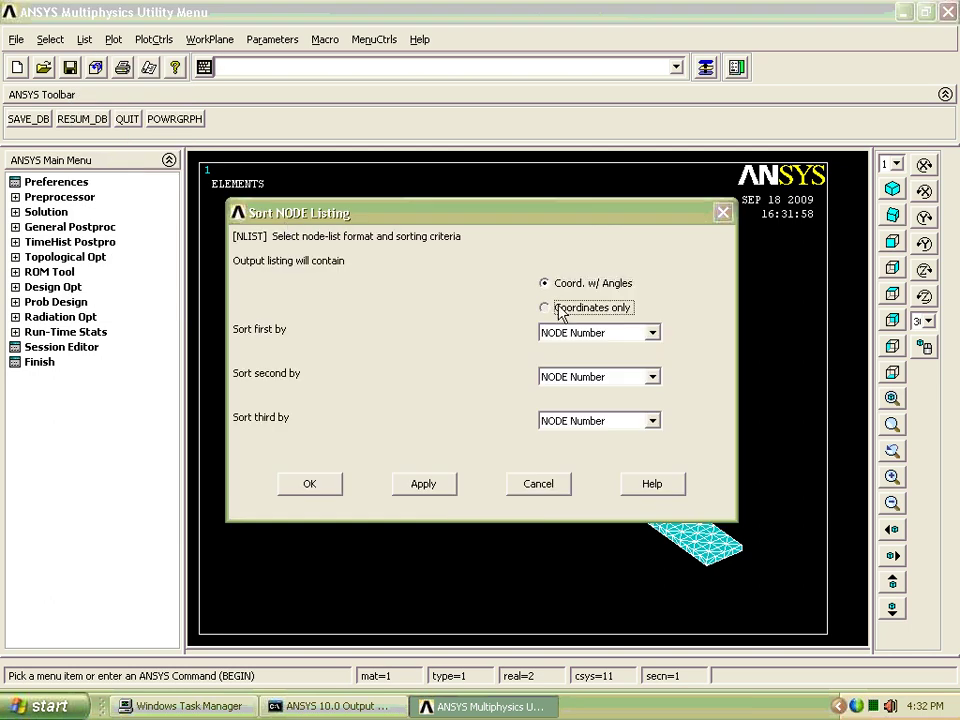
click(322, 488)
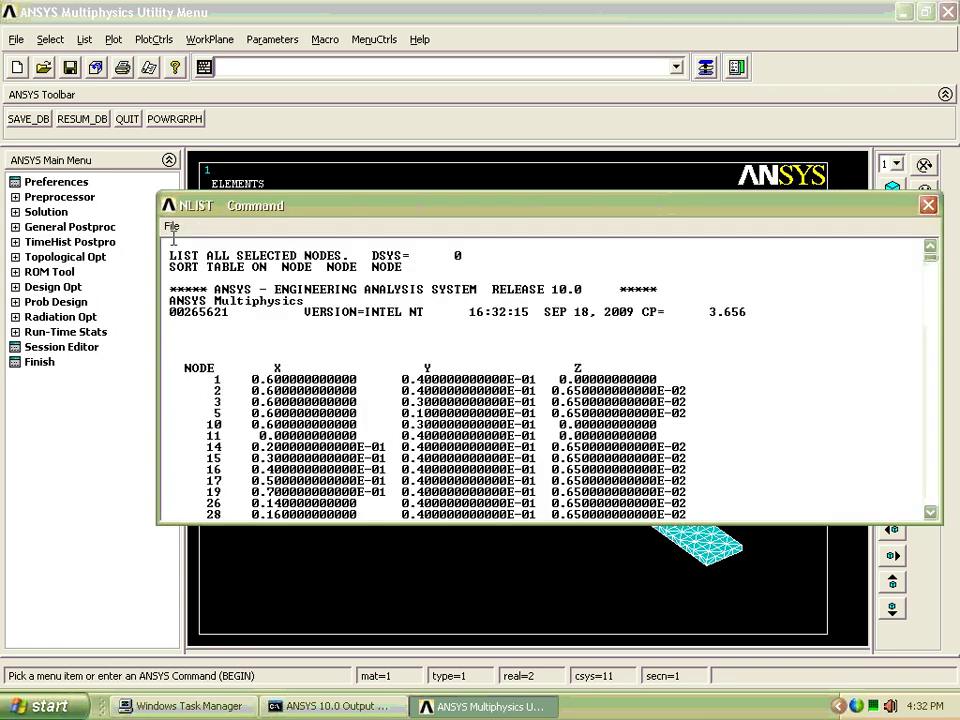
- Save the node listing as NLIST.lis in a new 'FEA Data1' folder
click(172, 227)
click(187, 247)
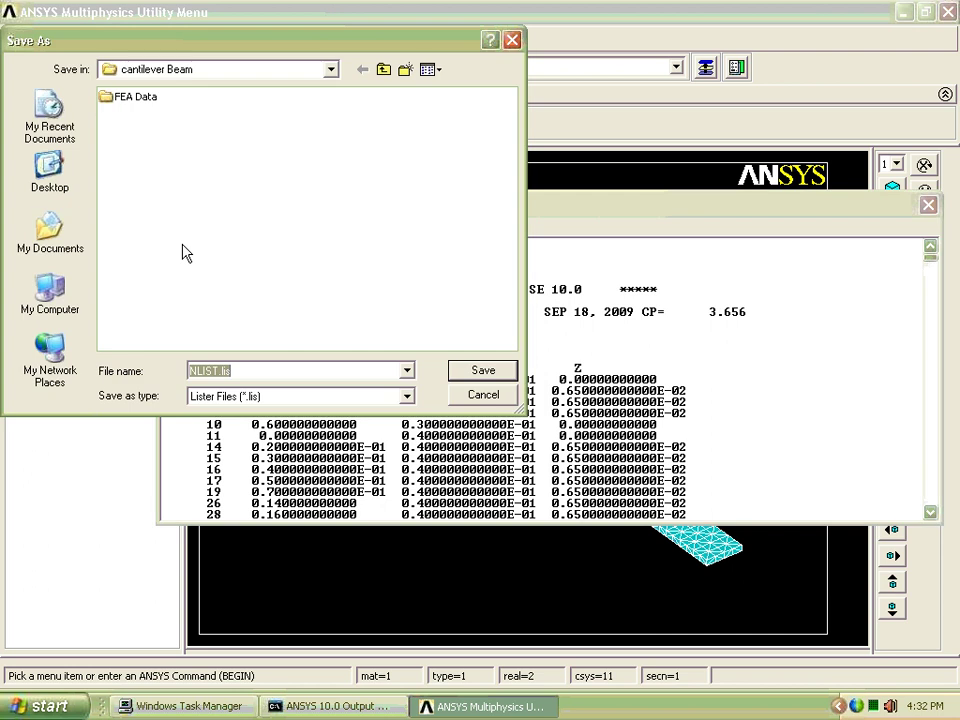
right_click(168, 175)
mouse_move(195, 287)
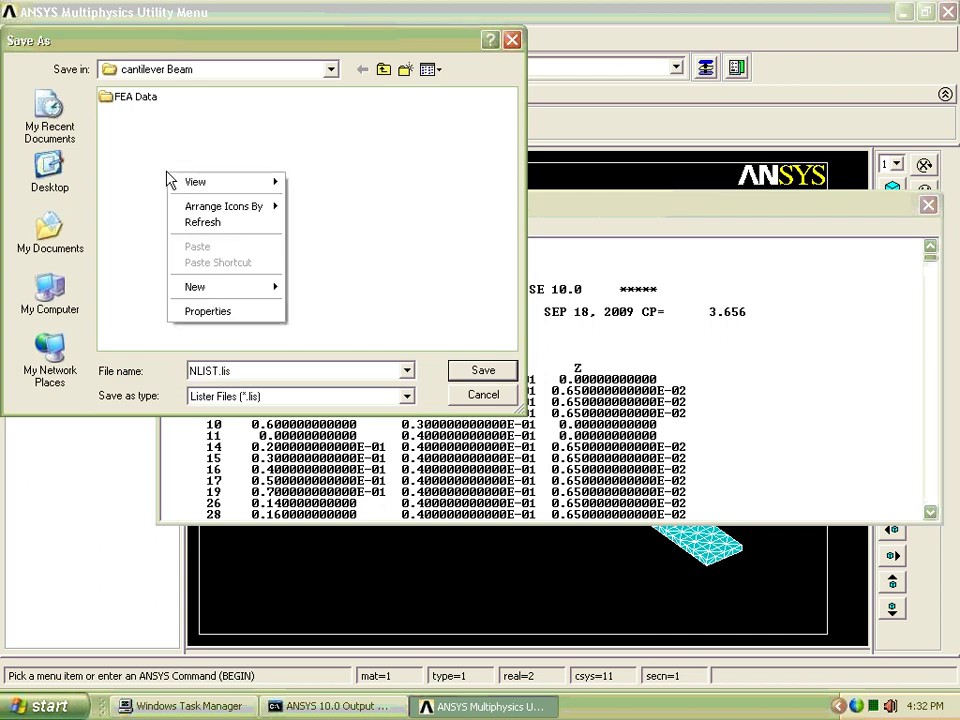
click(306, 290)
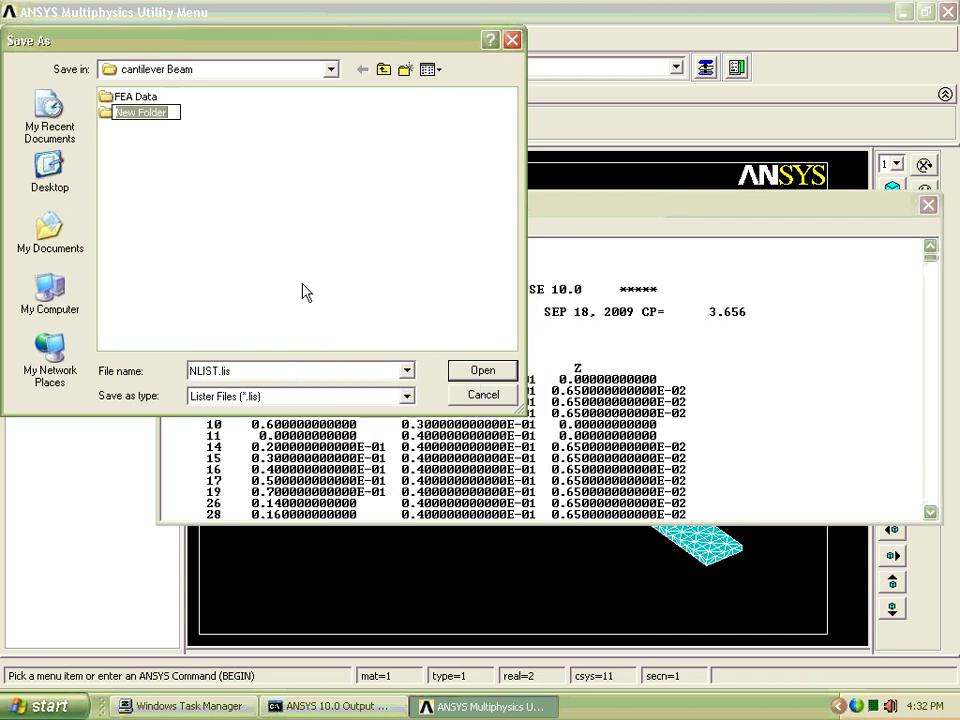
text(F)
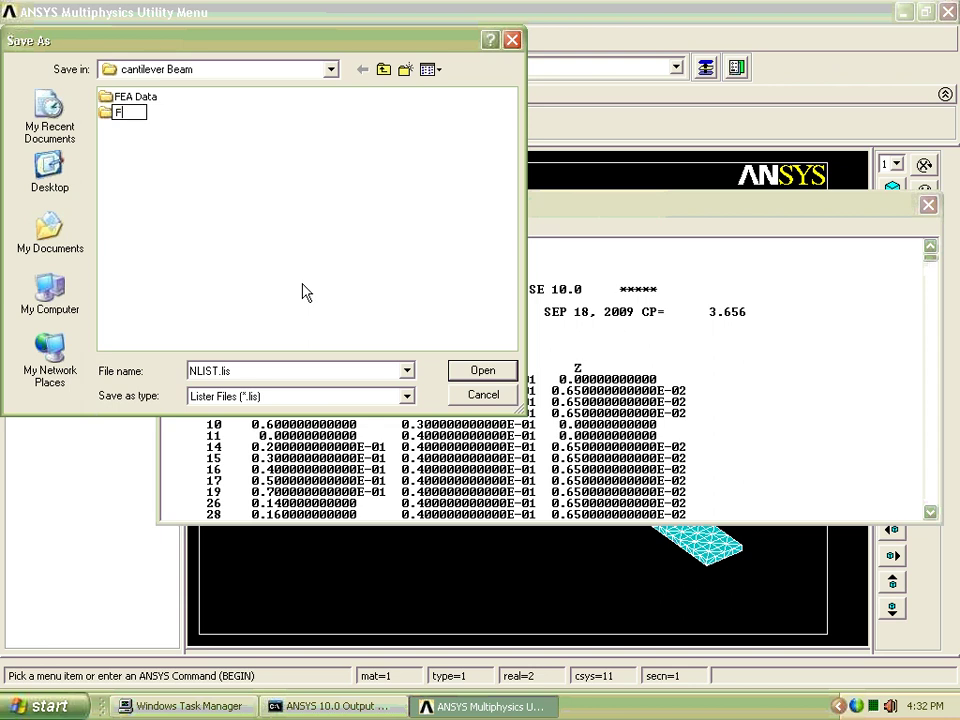
text(EA Data)
text( resu)
text(lt)
key(BackSpace)
key(BackSpace)
key(BackSpace)
key(BackSpace)
key(BackSpace)
key(BackSpace)
key(BackSpace)
text(1)
double_click(106, 113)
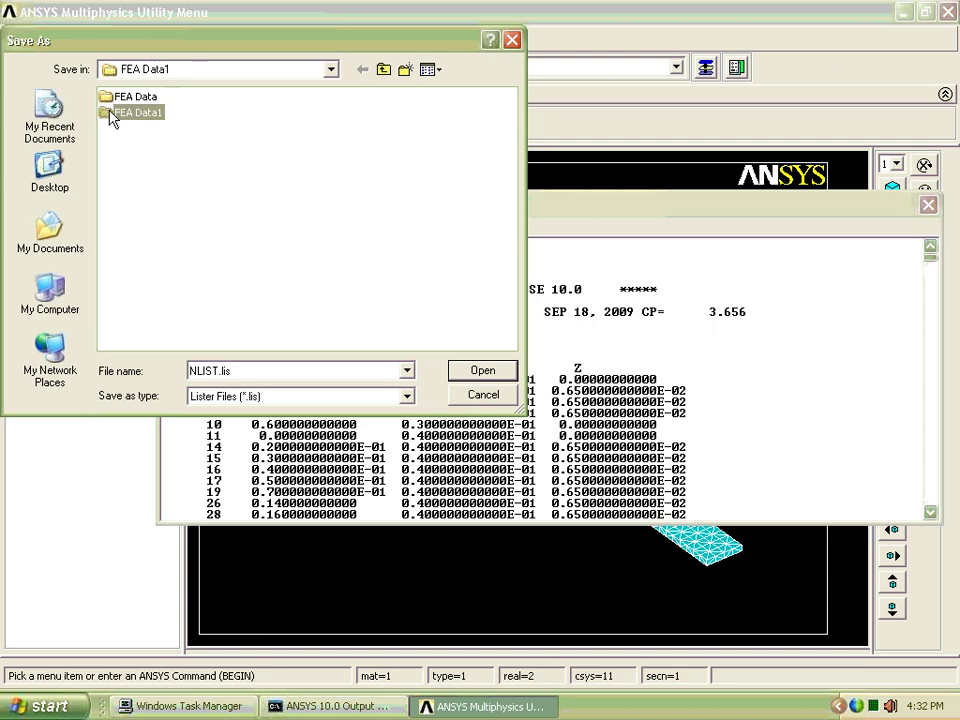
click(484, 370)
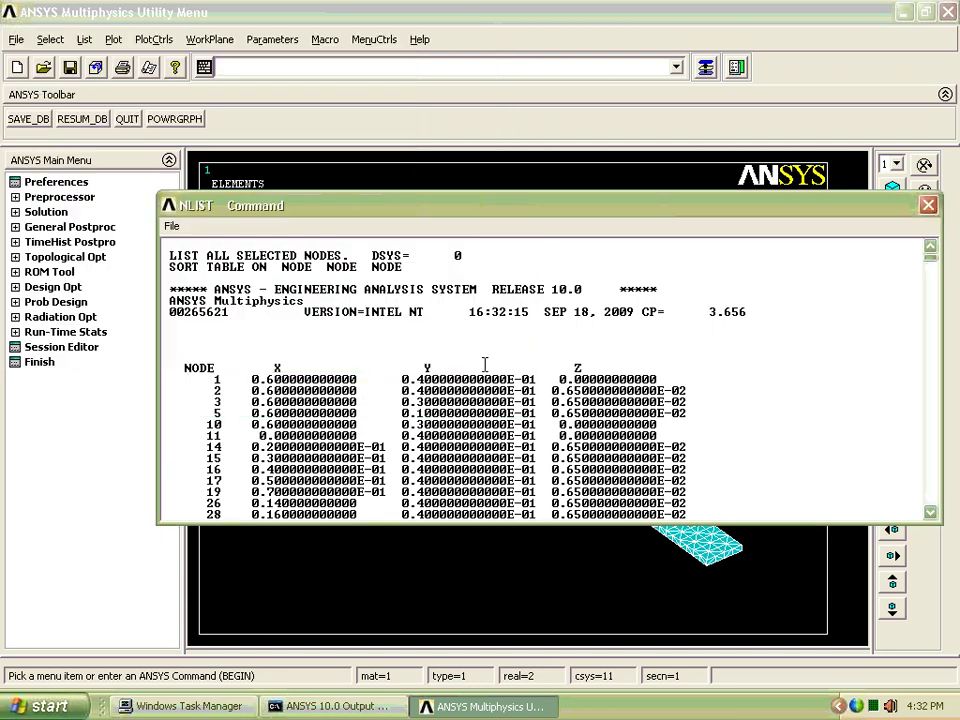
- Close the node listing and list all elements with nodes and attributes
click(928, 205)
click(84, 39)
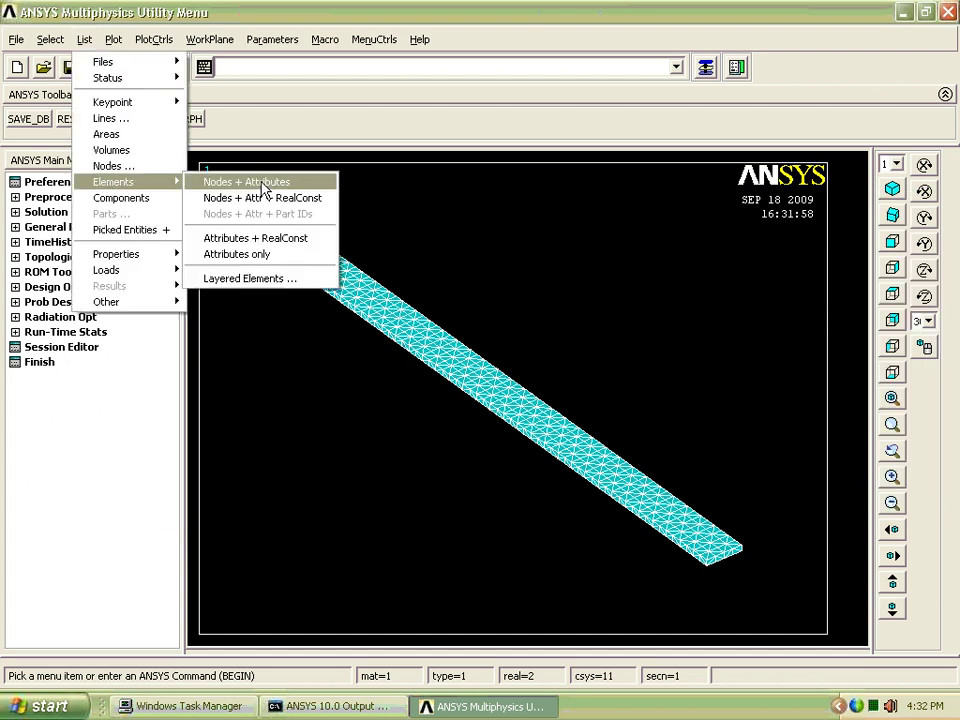
mouse_move(113, 181)
click(265, 183)
- Save the element listing as ELIST.lis in FEA Data1 and close it
click(172, 226)
click(185, 248)
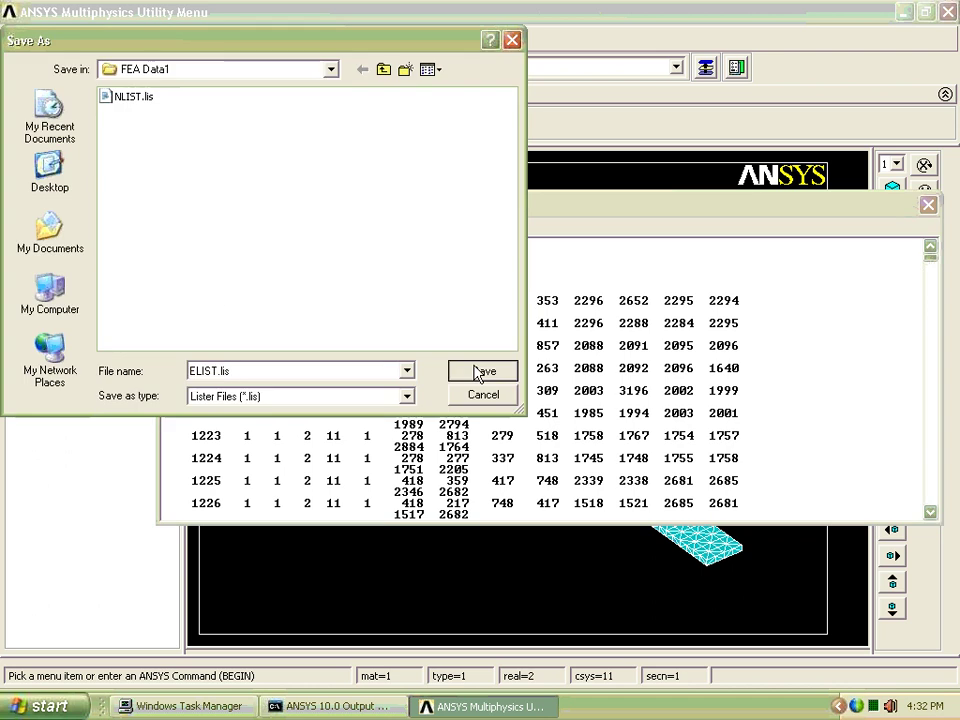
click(478, 370)
click(928, 205)
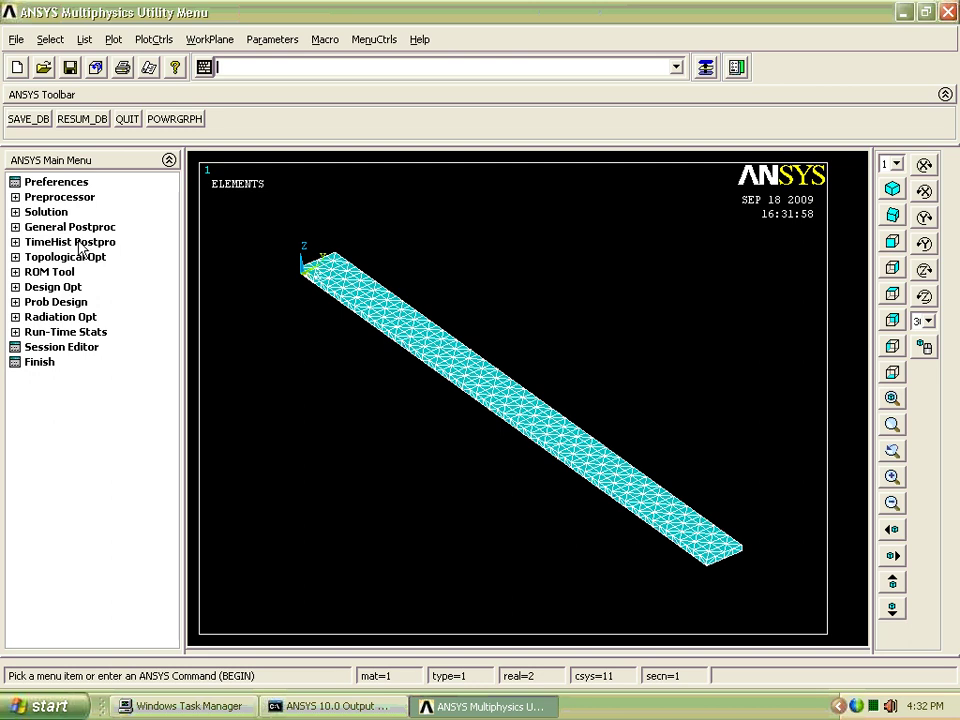
- Read result set 1 (16.105 Hz) in General Postproc by pick, then close the set list
click(15, 227)
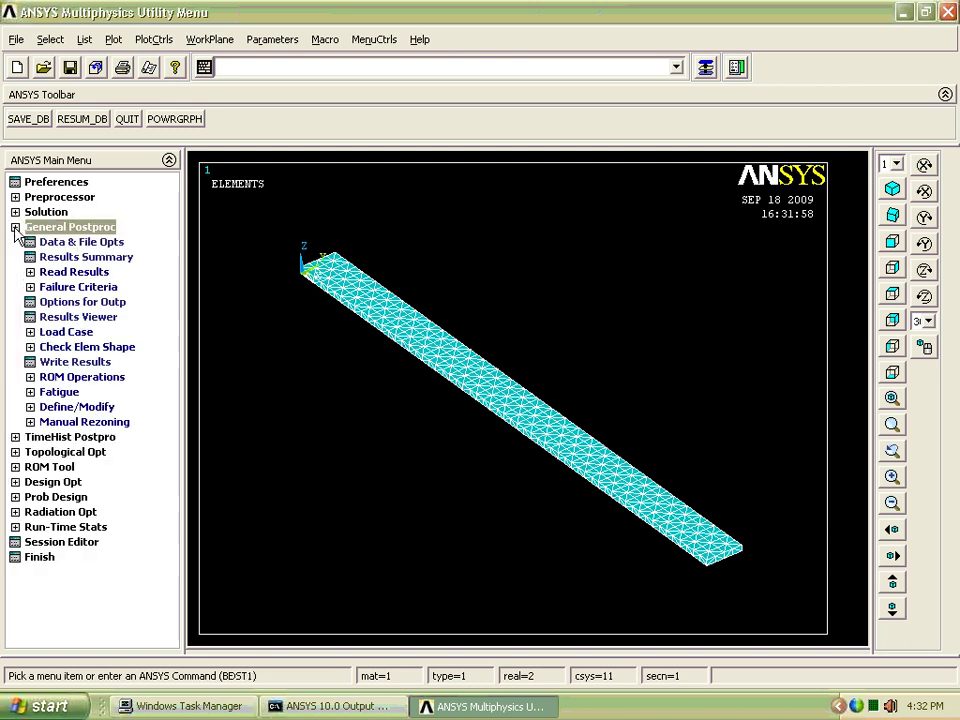
click(30, 272)
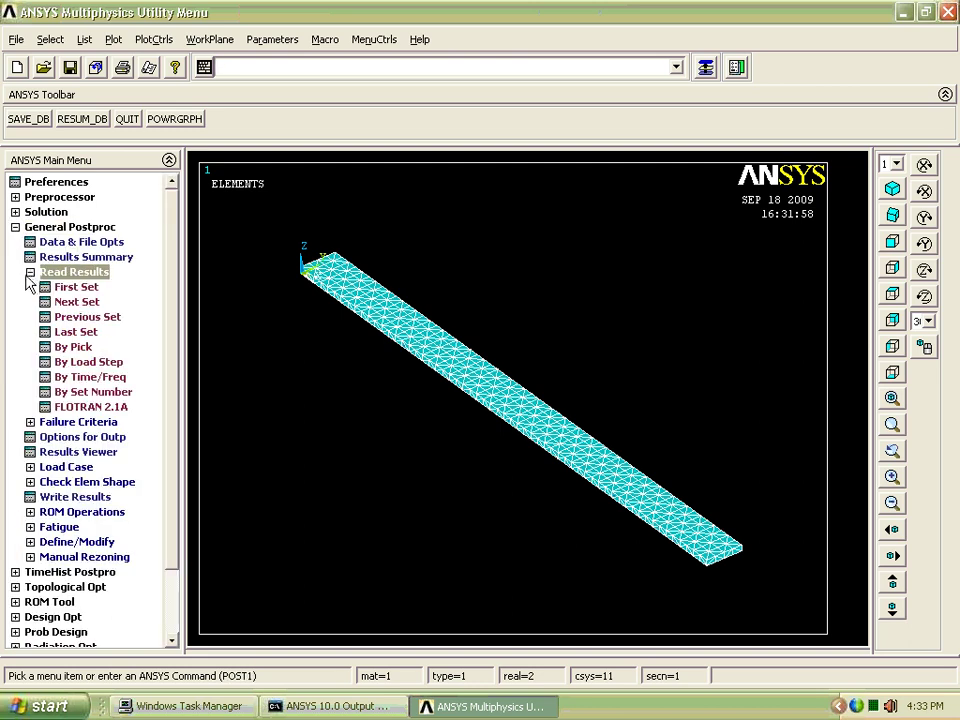
click(72, 346)
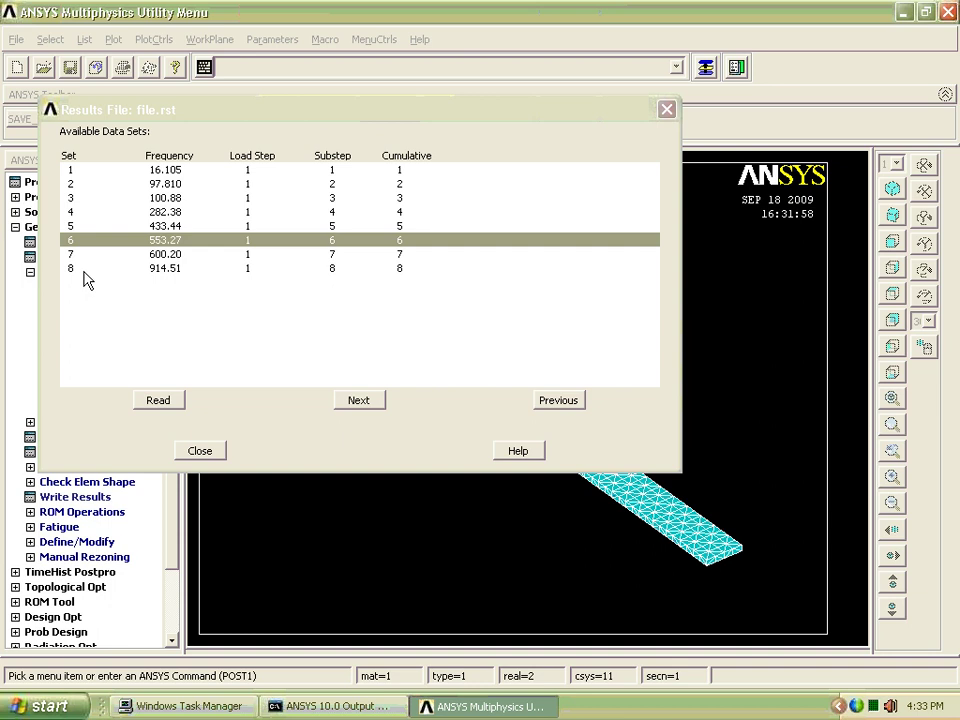
click(99, 175)
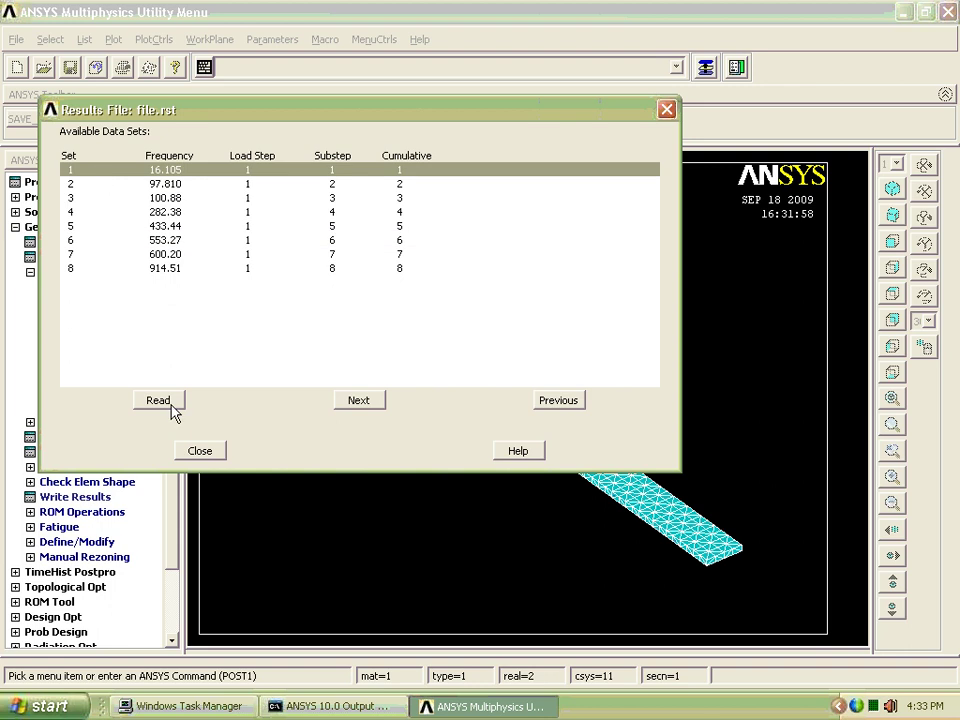
click(206, 452)
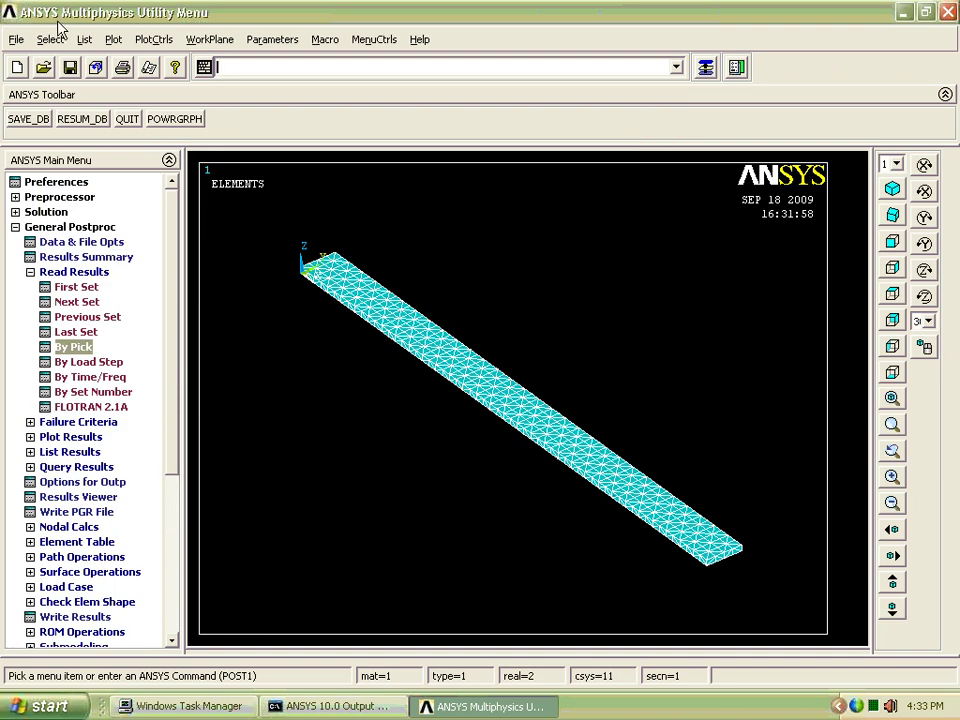
- List the nodal displacement vector sum for the first mode
click(83, 39)
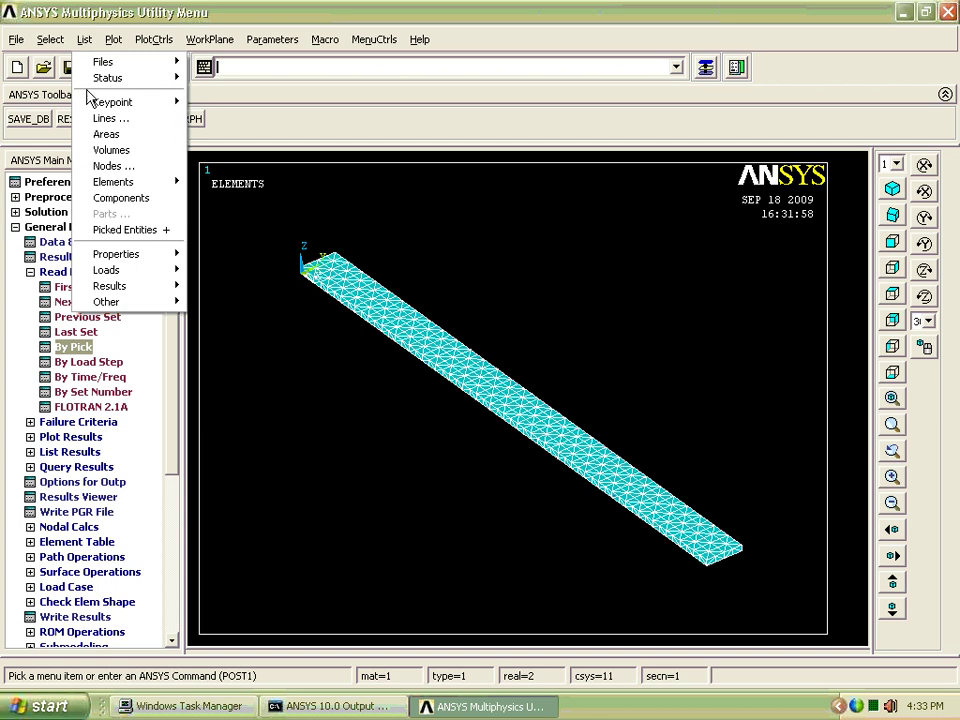
mouse_move(108, 286)
click(208, 288)
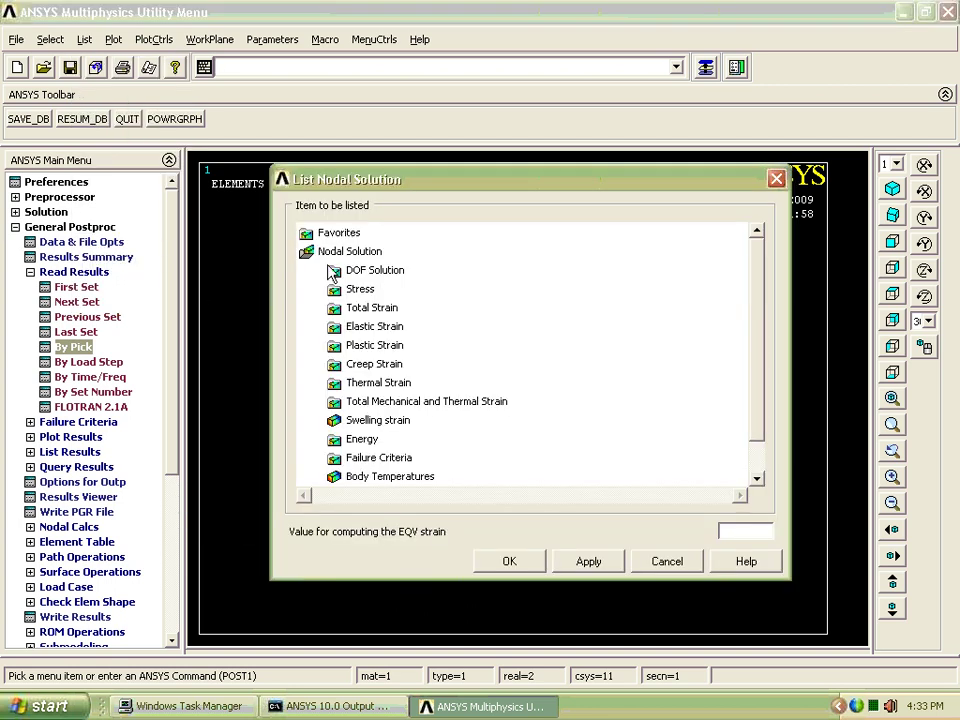
click(365, 271)
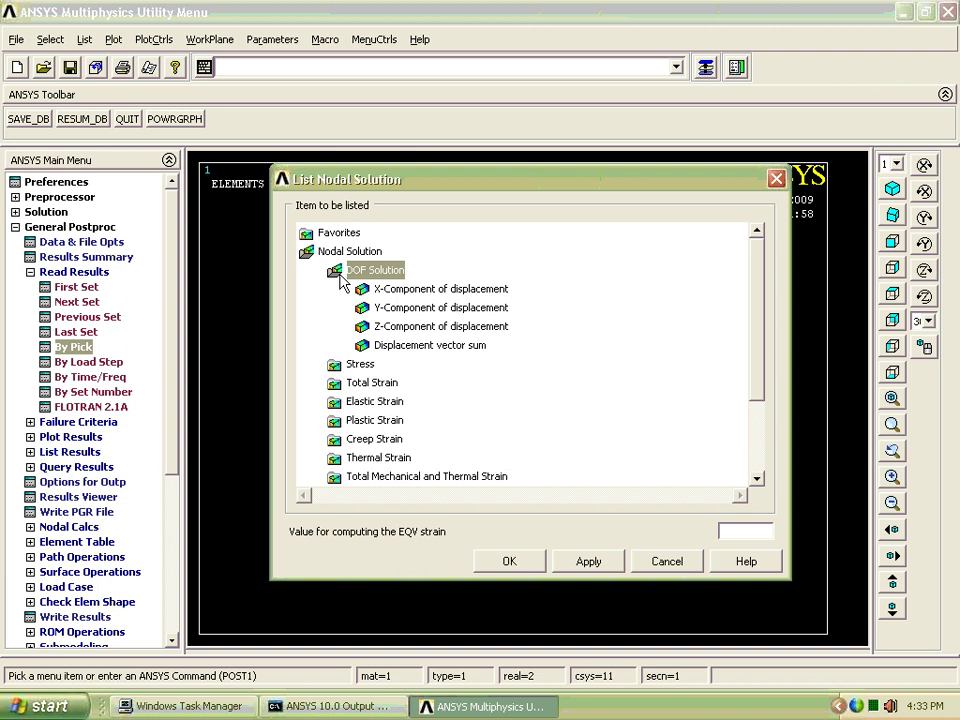
click(398, 345)
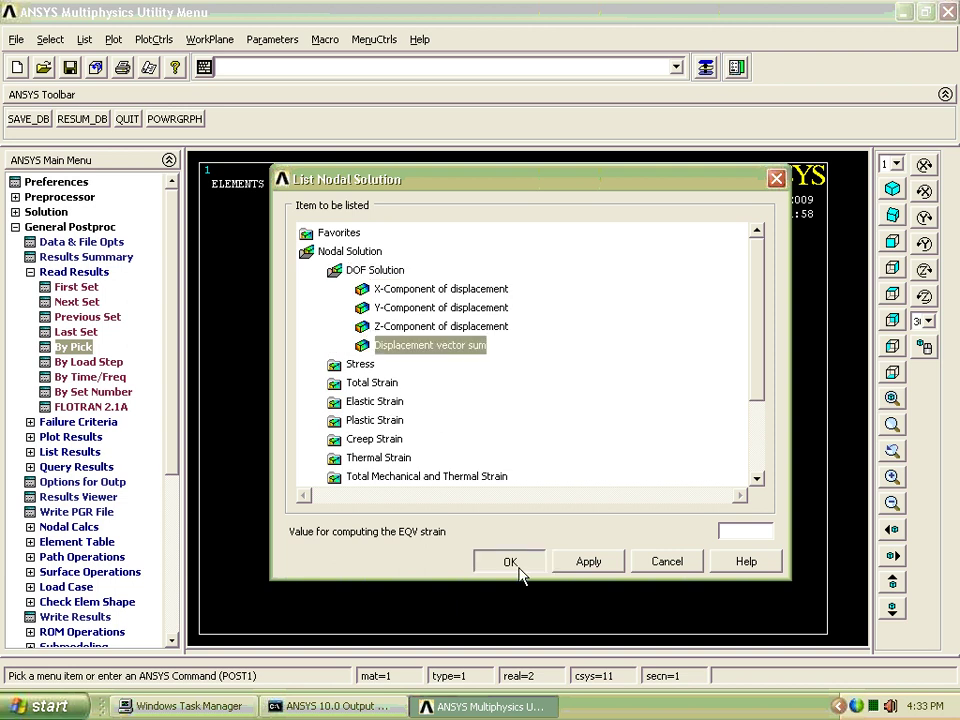
click(516, 564)
- Save the displacement listing as PRNSOL1.lis in FEA Data1 and close it
click(172, 226)
click(229, 371)
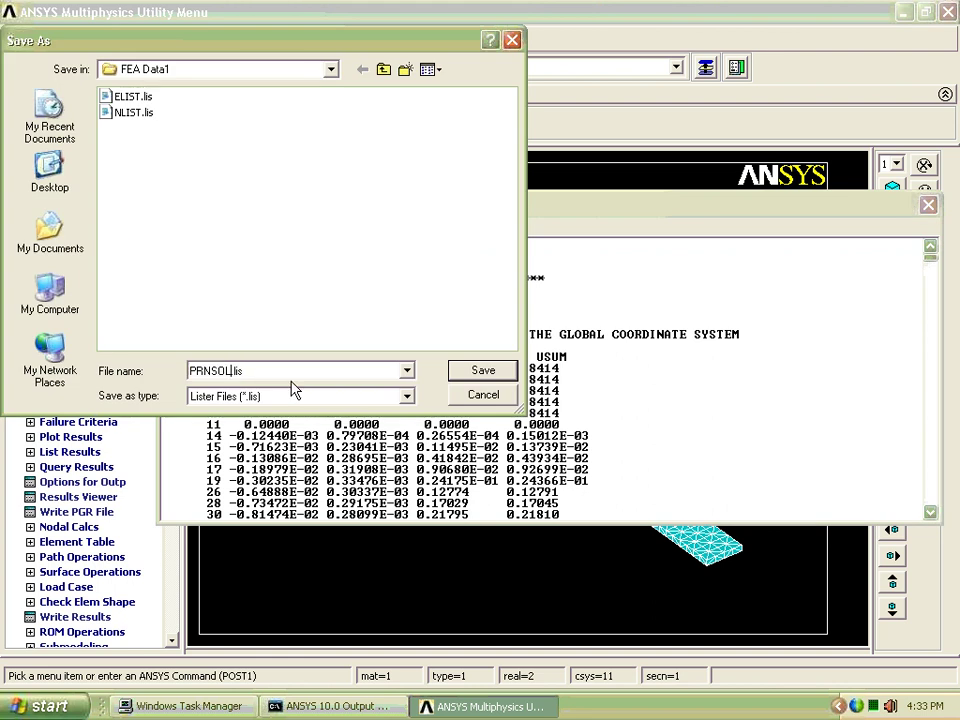
text(1)
click(463, 372)
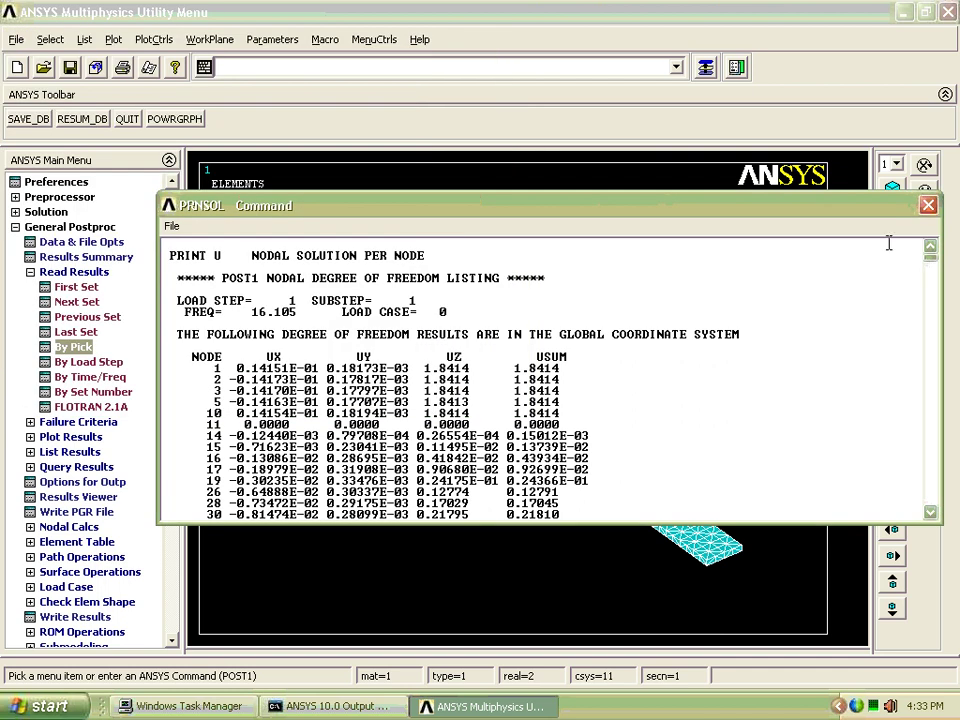
click(929, 205)
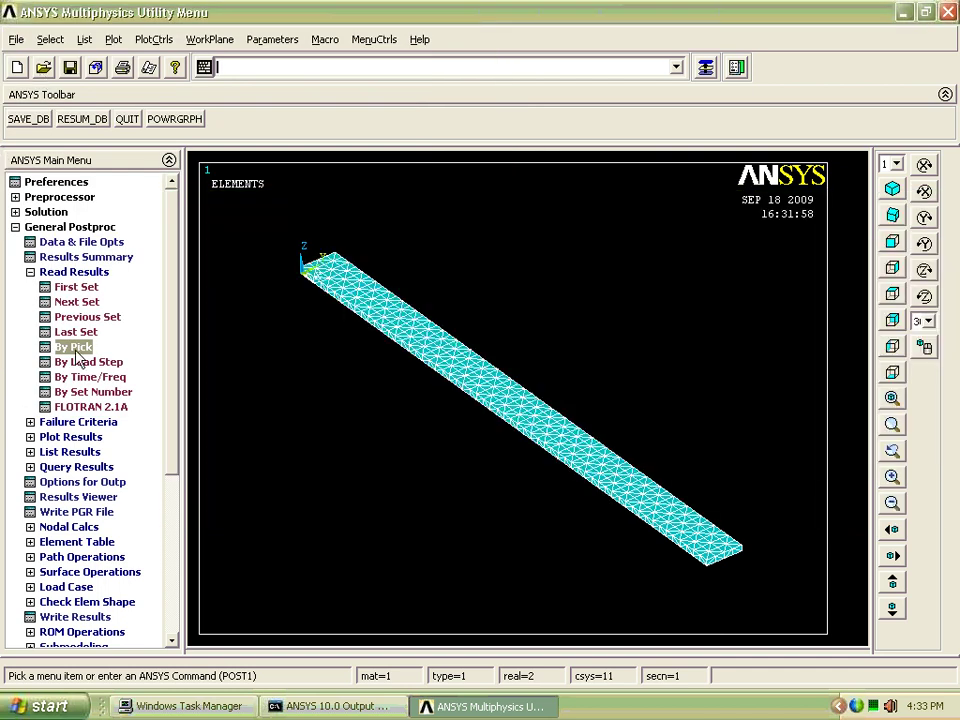
- Read result set 2 (97.810 Hz) into the postprocessor
click(85, 347)
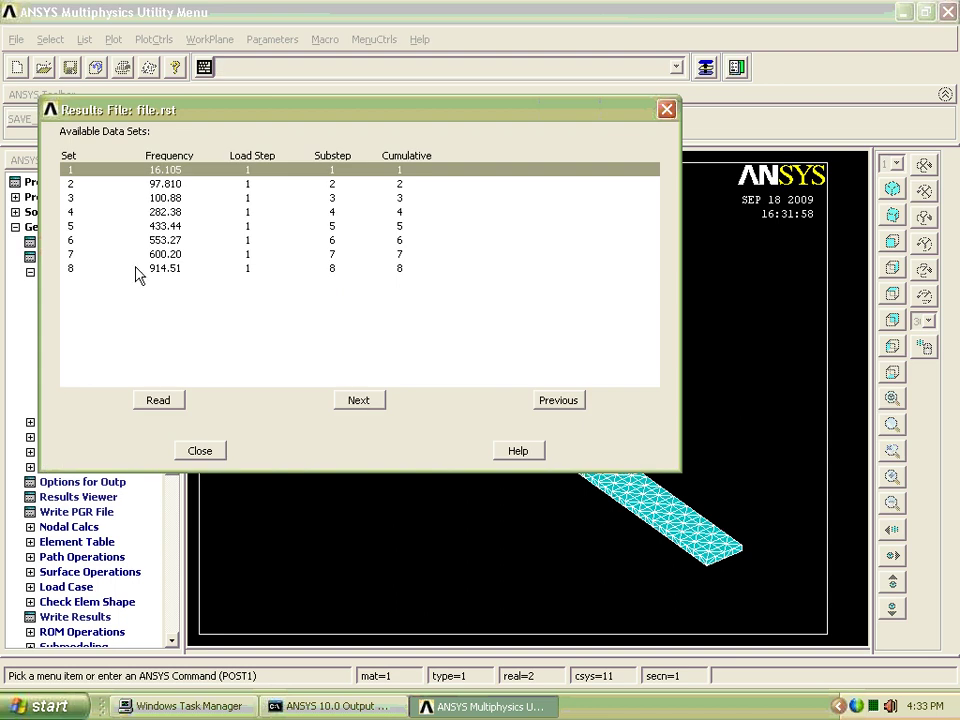
click(173, 190)
click(158, 400)
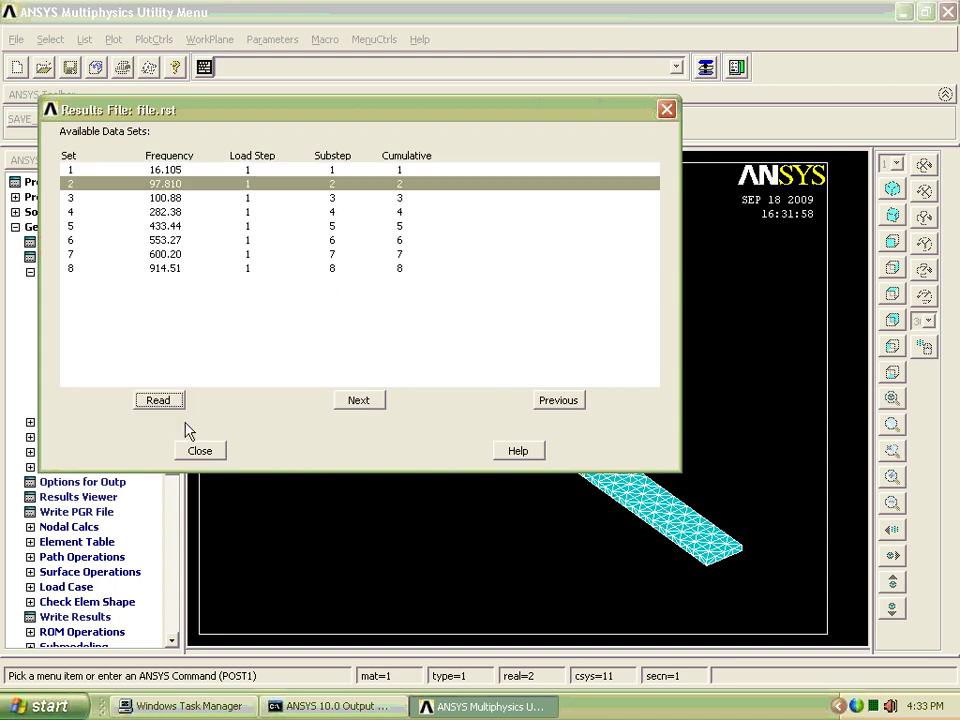
click(205, 453)
- List the nodal displacement vector sum for the second mode
click(84, 39)
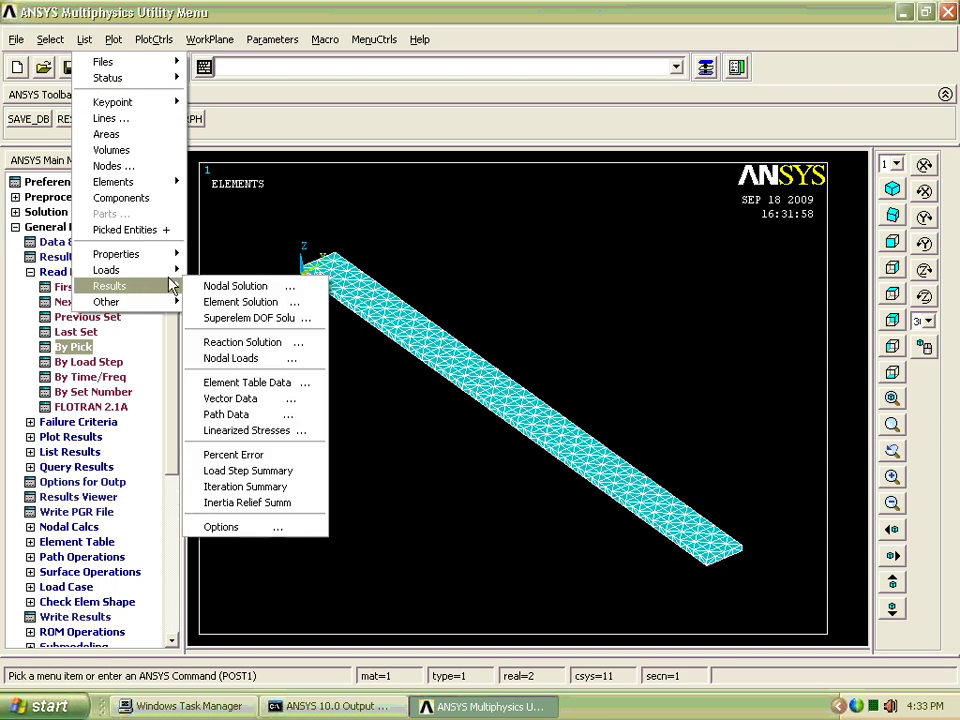
click(229, 281)
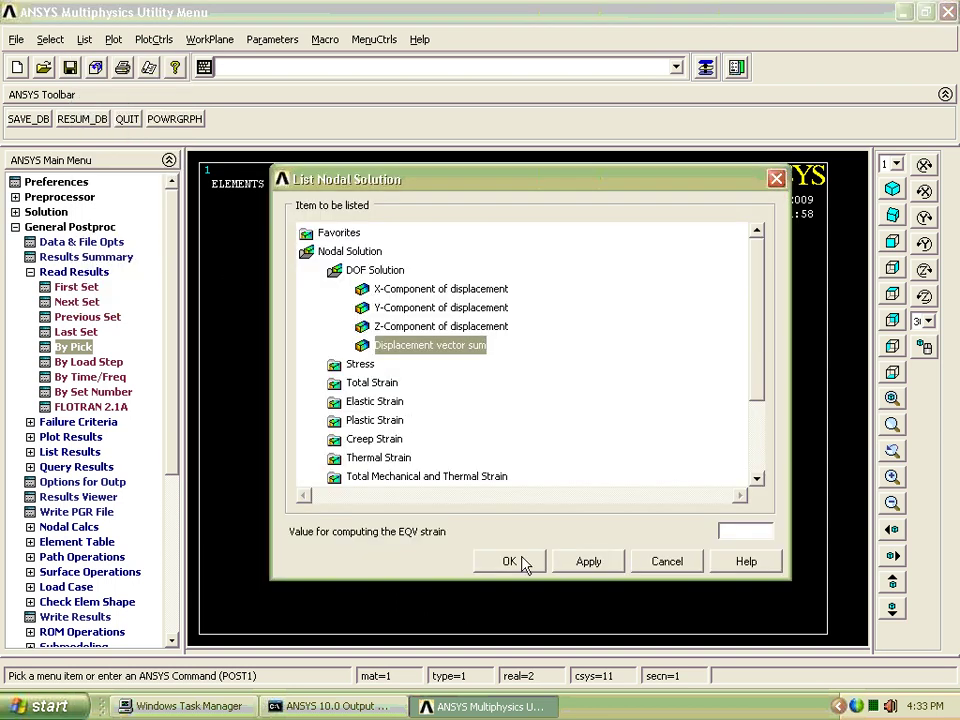
click(510, 563)
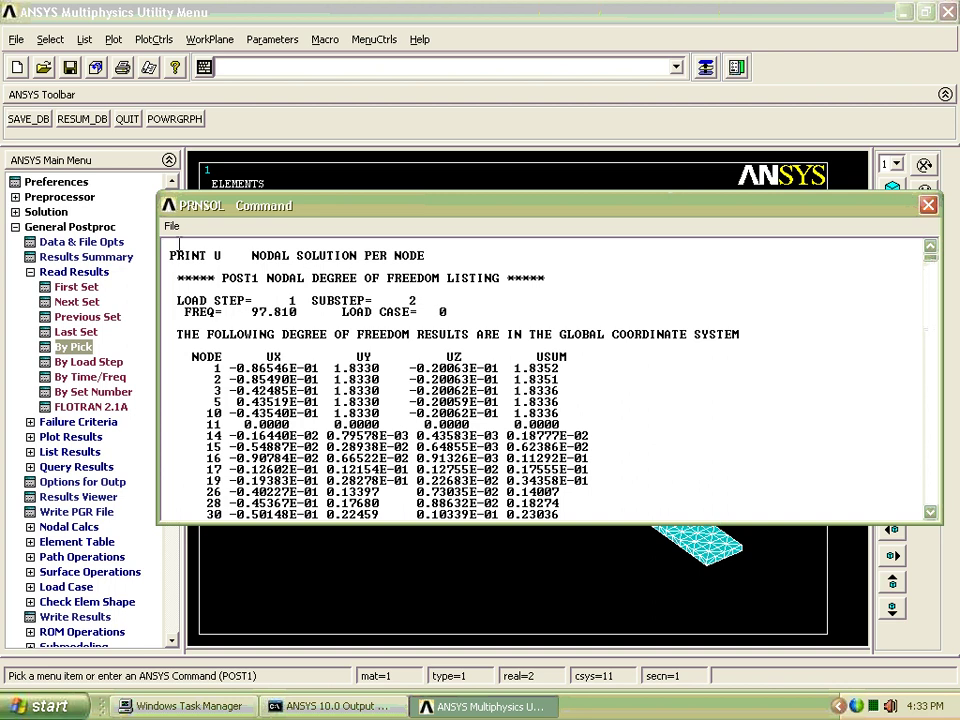
- Save the displacement listing as PRNSOL2.lis in FEA Data1 and close it
click(170, 226)
click(198, 245)
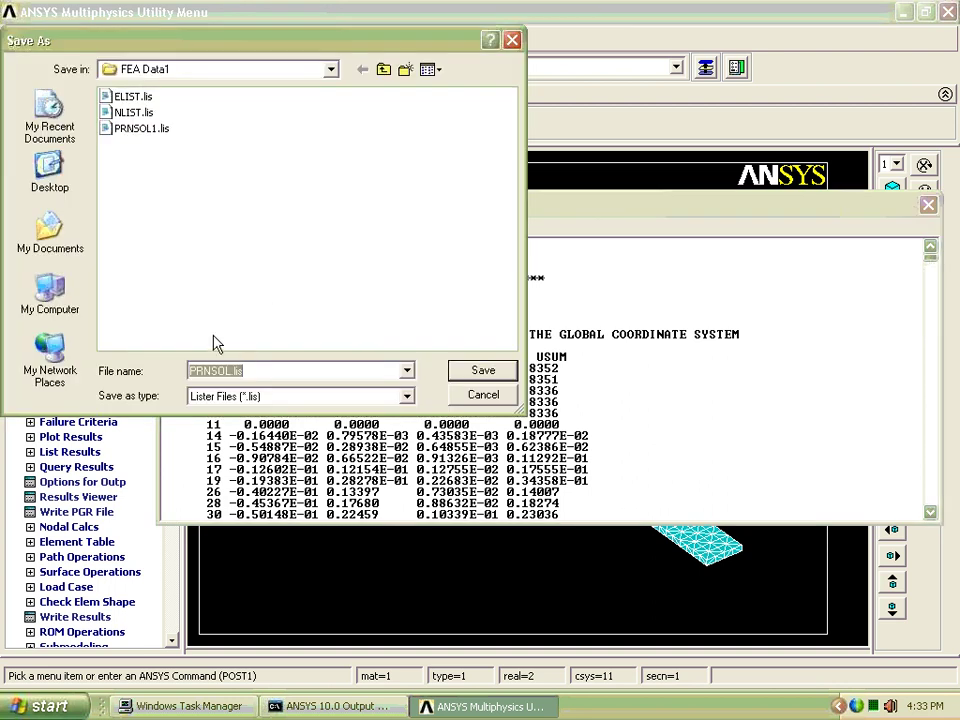
click(141, 128)
double_click(224, 372)
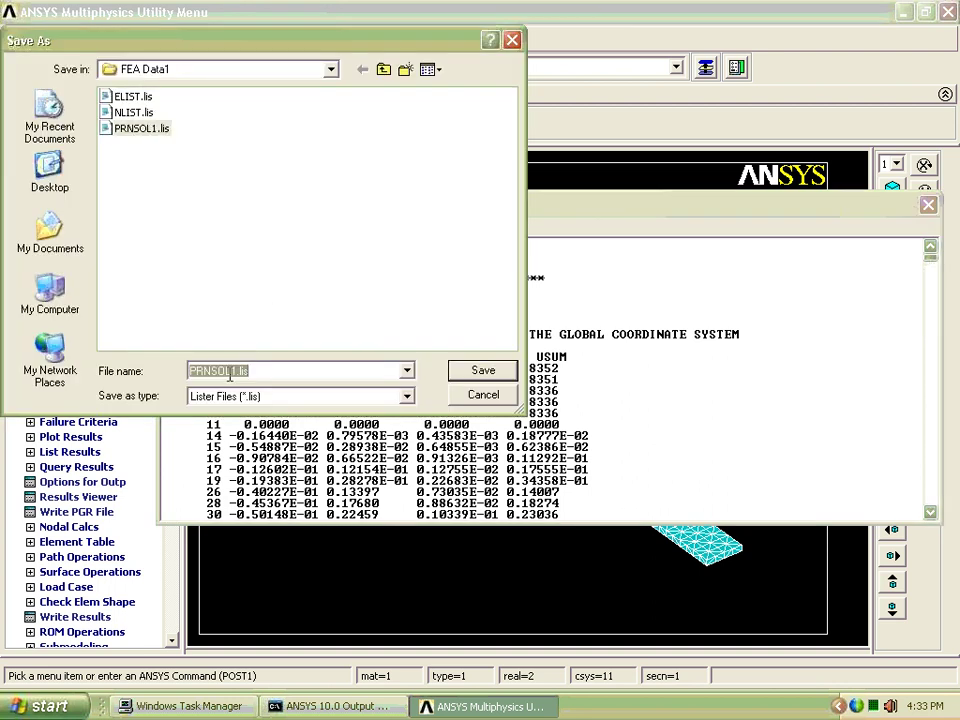
click(233, 371)
text(2)
key(Delete)
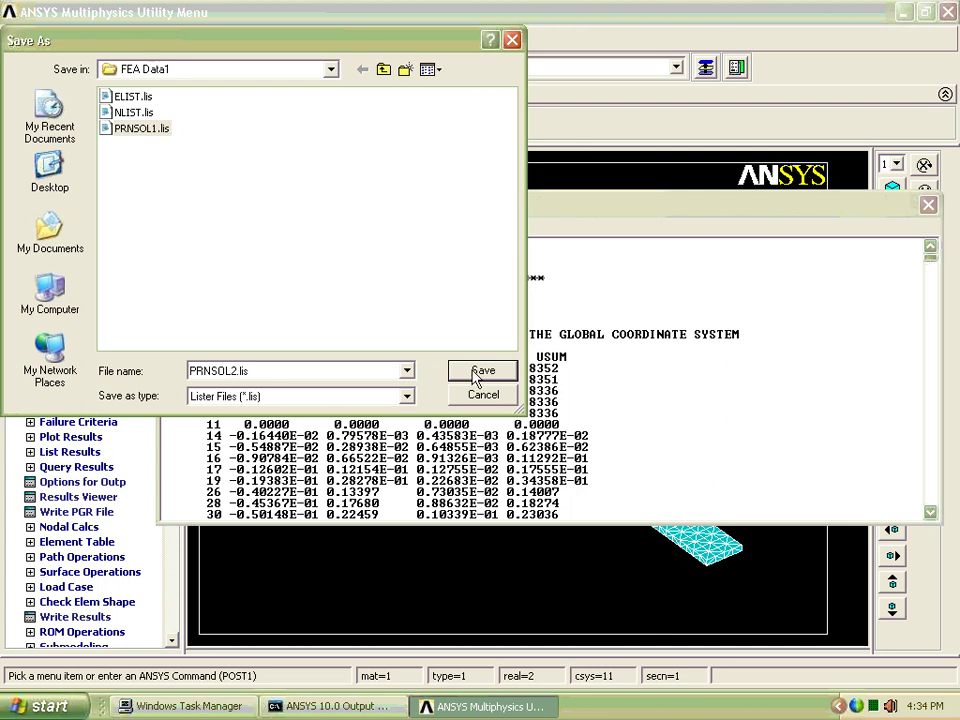
key(Return)
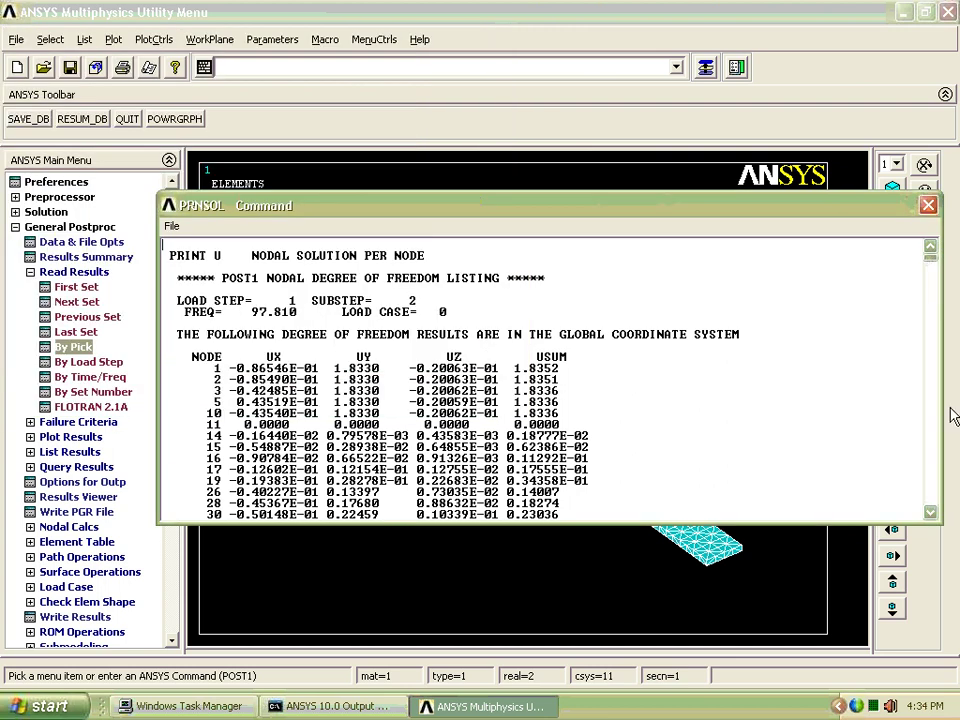
click(928, 205)
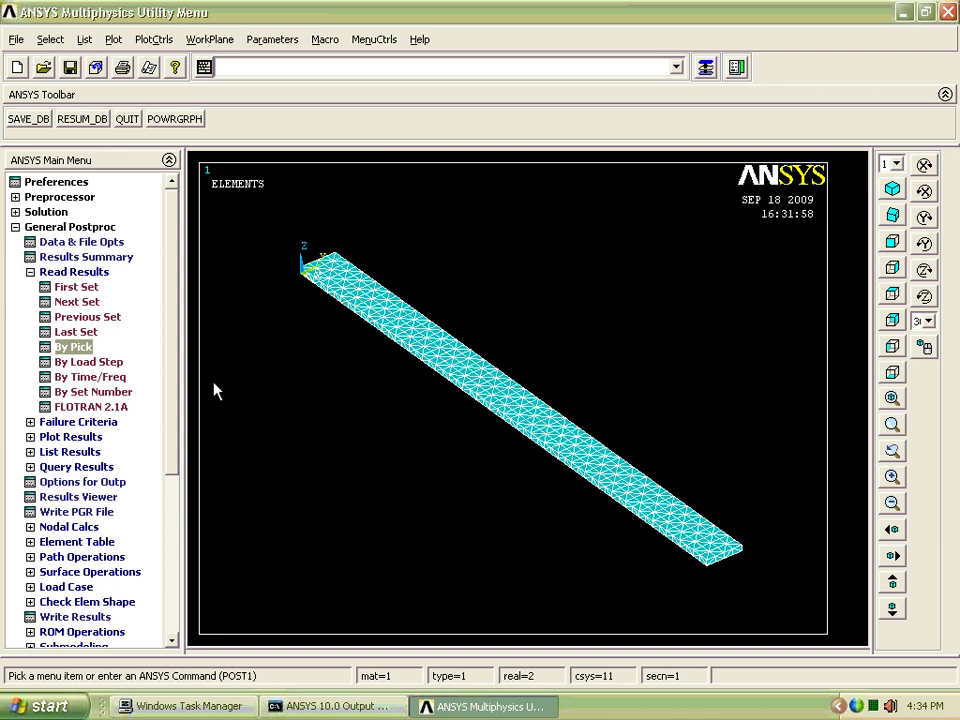